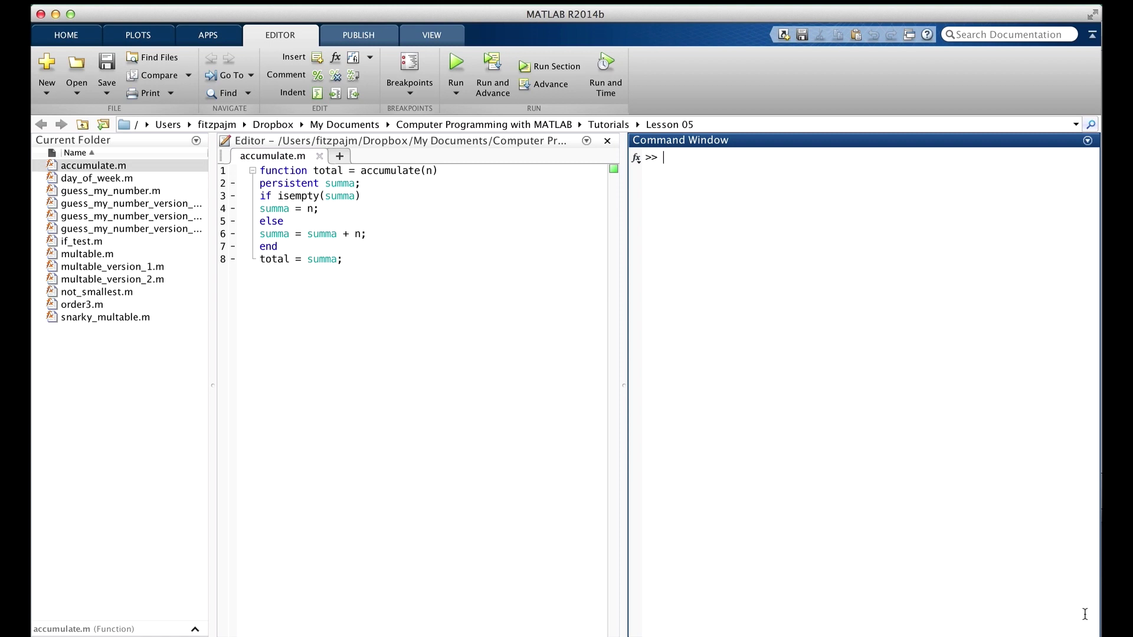
type("acc")
type("umulate(3)")
Step: Call accumulate with 3, 5, 10, -11 and -20, giving running totals 3, 8, 18, 7, -13
key("Return")
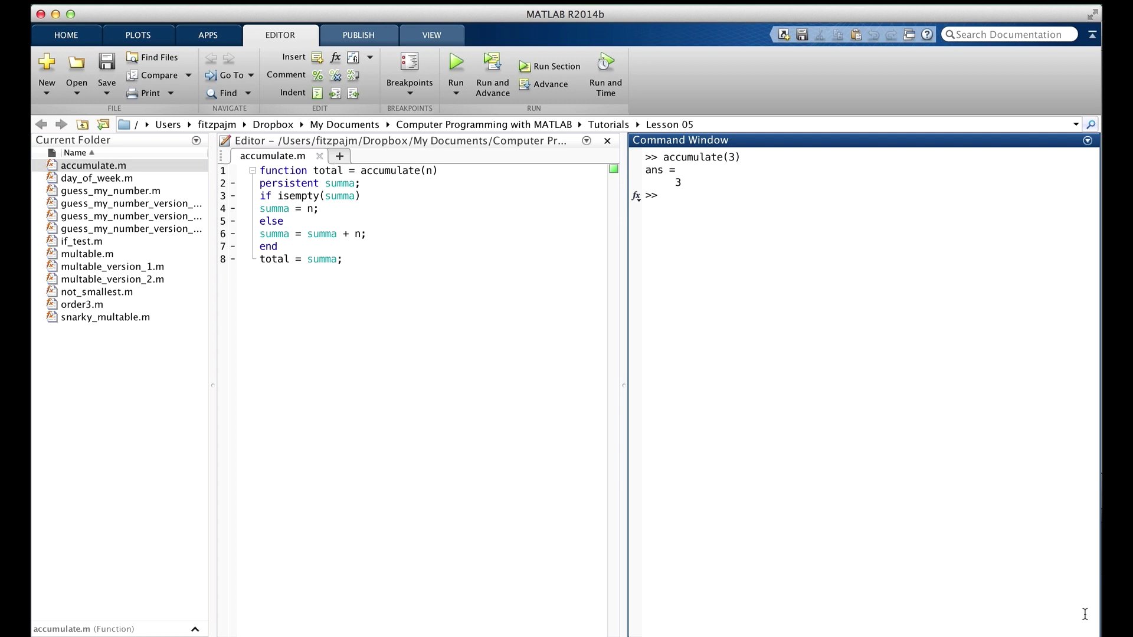
type("accumulate(5)")
key("Return")
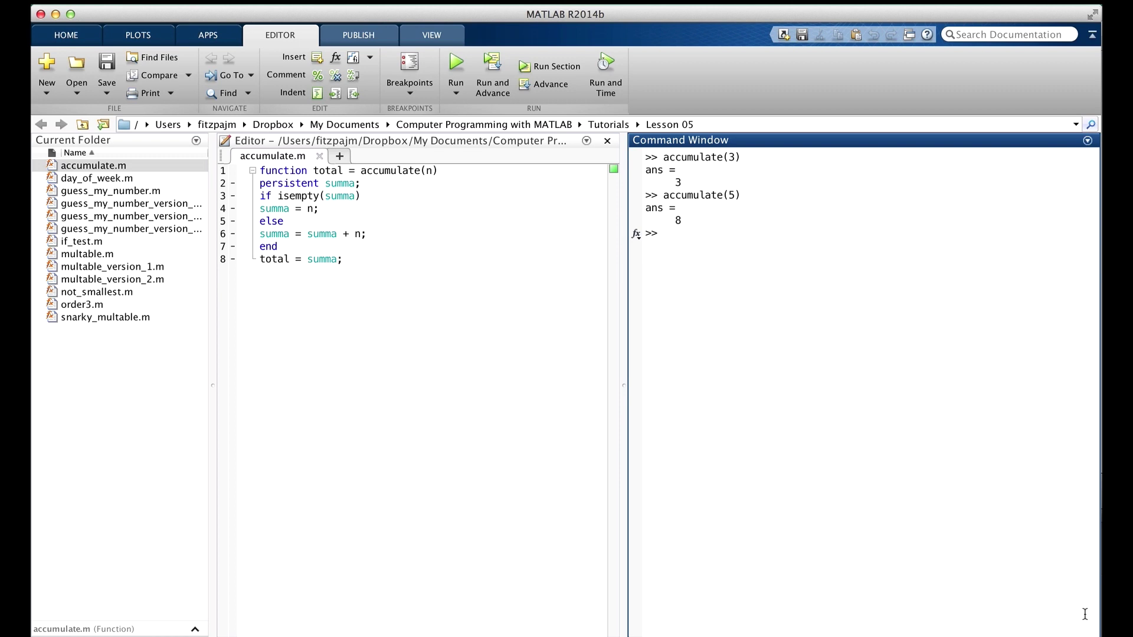
type("accumulate(10)")
key("Return")
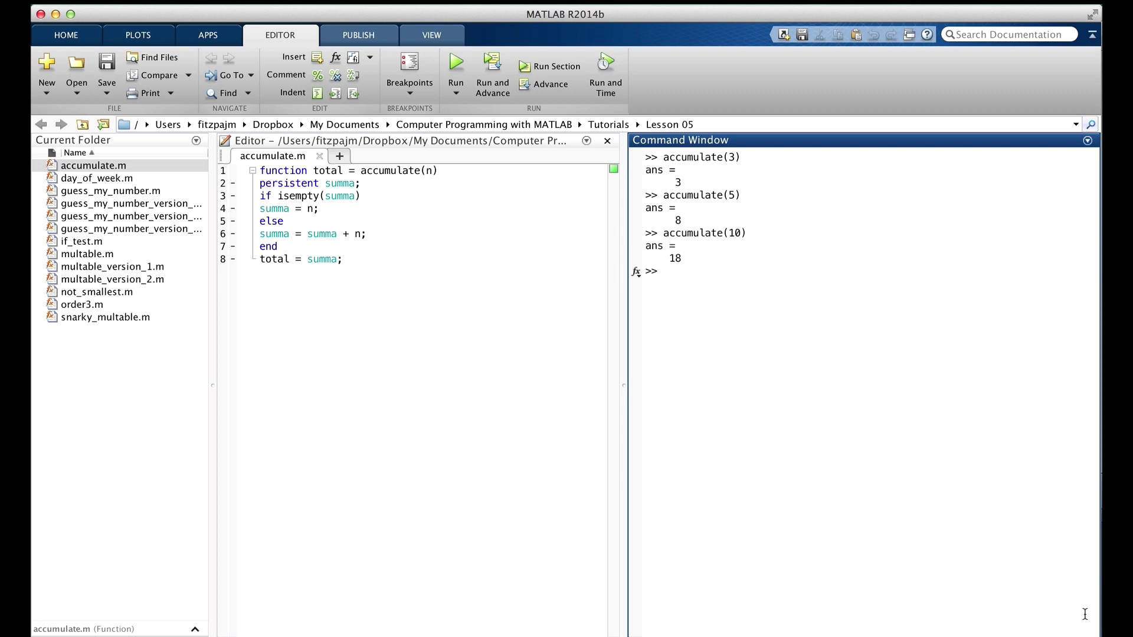
type("accumulate(")
type("-11)")
key("Return")
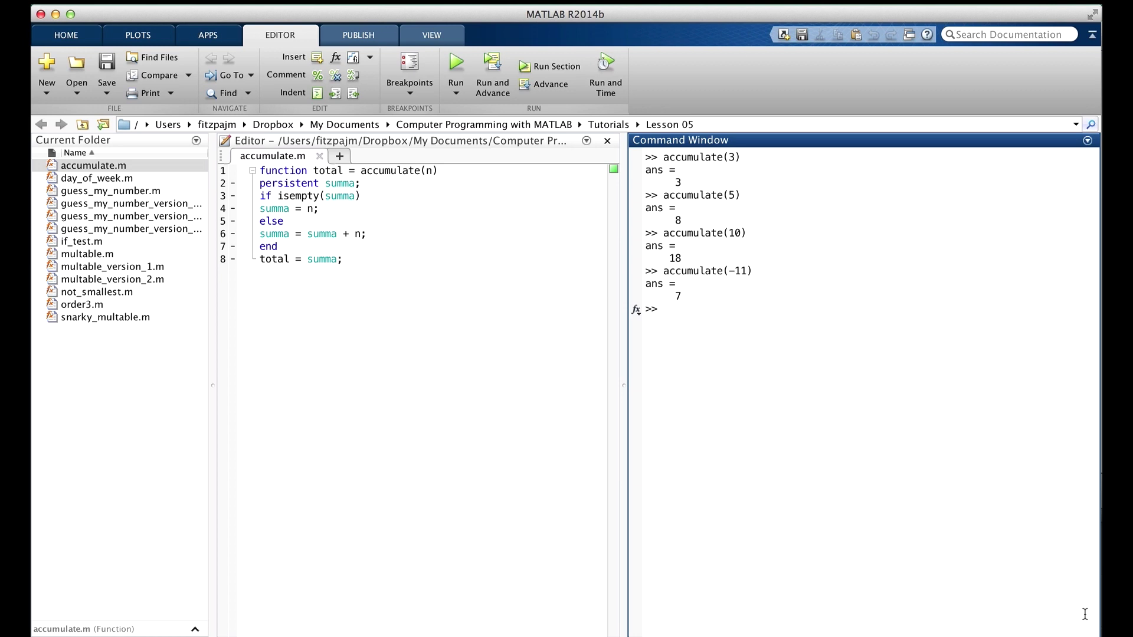
type("a")
type("ccumulate(-20)")
key("Return")
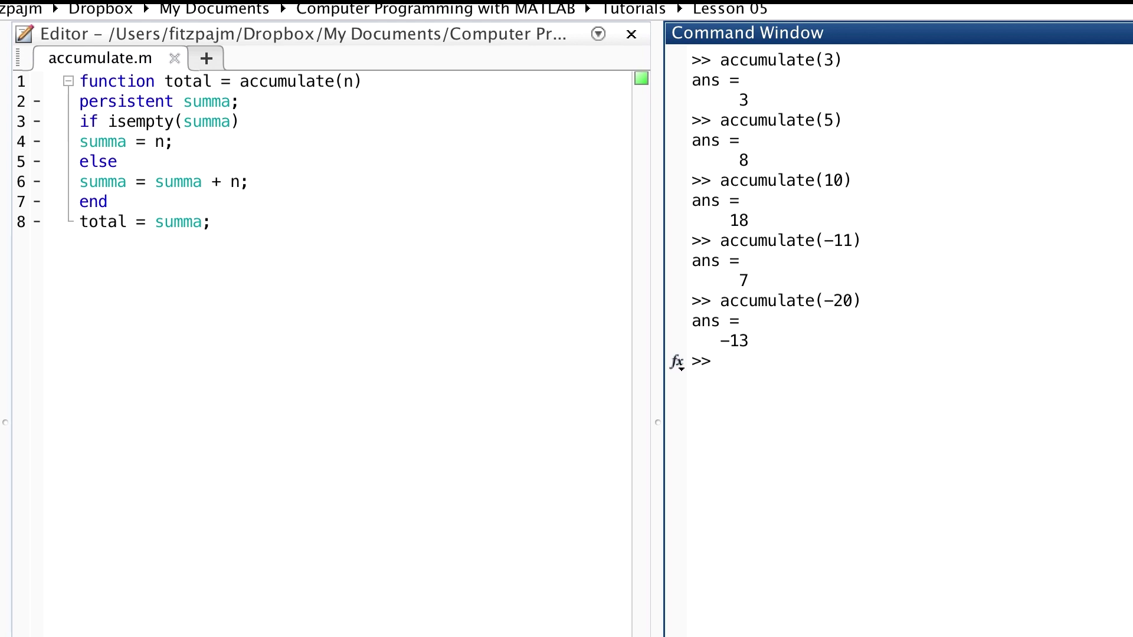
type("clea")
type("r accumulate")
Step: Clear accumulate from memory, then call accumulate(17) to confirm the total restarts at 17
key("Return")
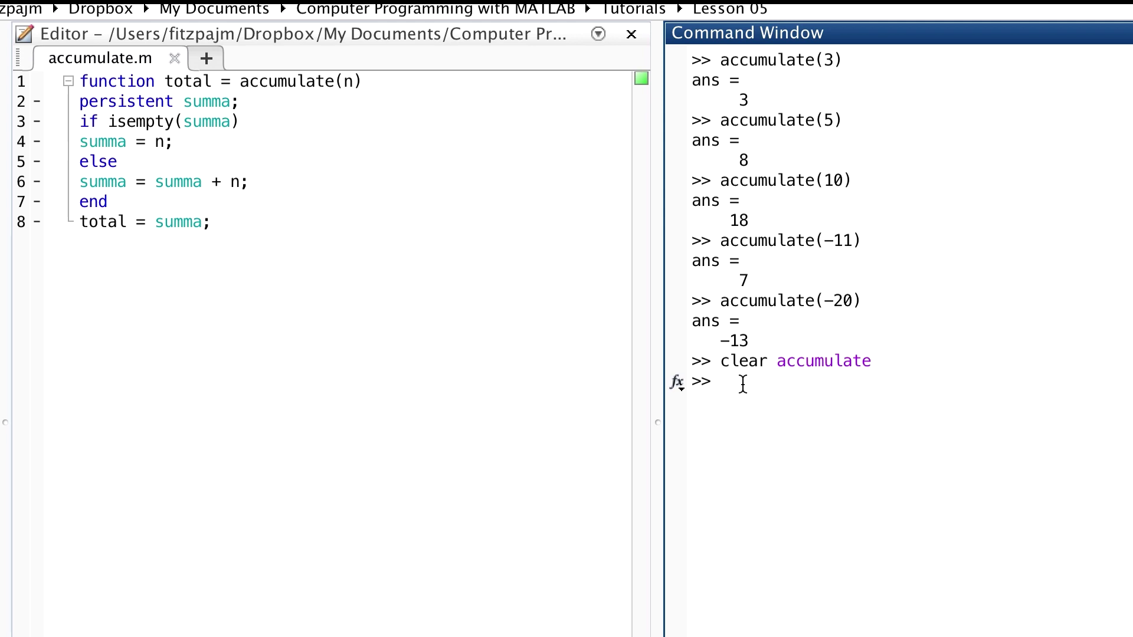
type("accumulate(17)")
key("Return")
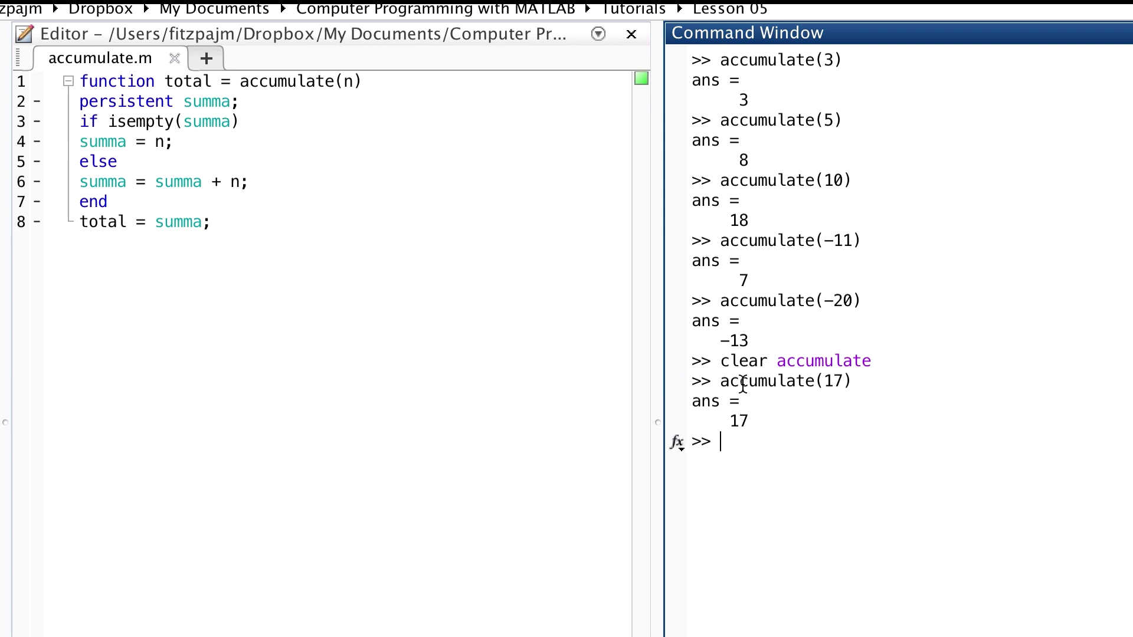
key("super+shift+0")
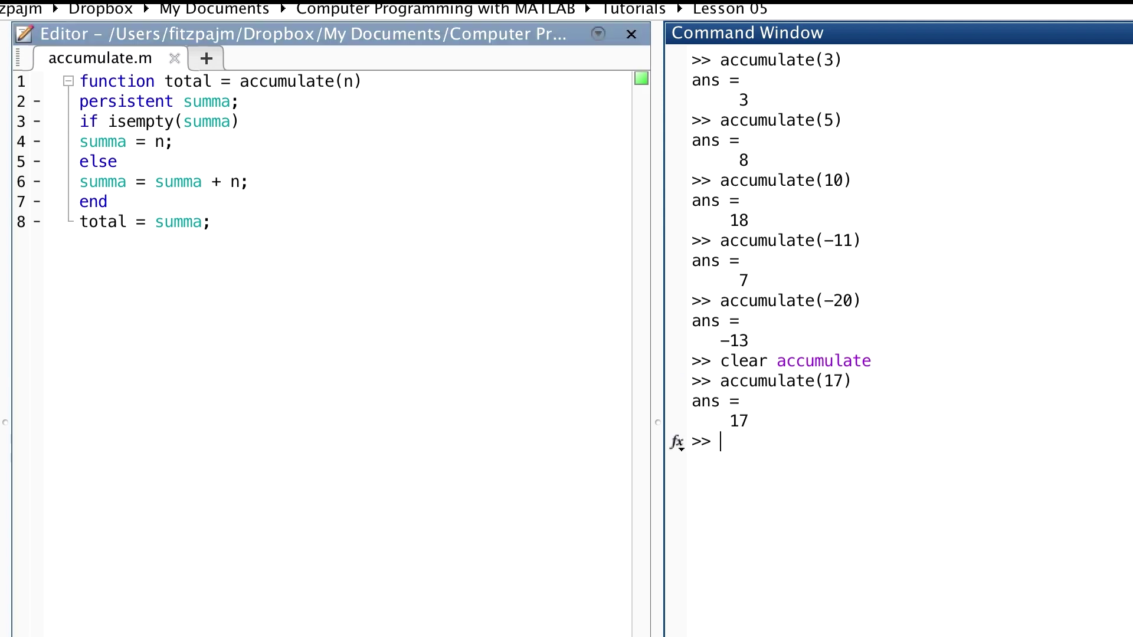
key("super+0")
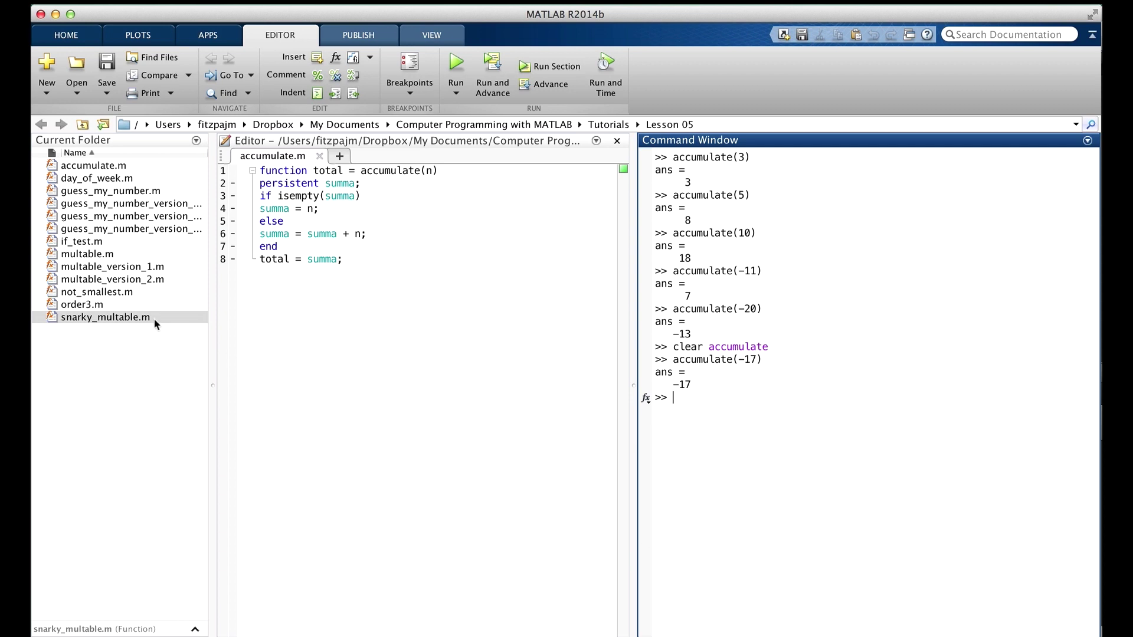
Step: Open snarky_multable.m from Current Folder and widen the editor to show full lines
double_click(153, 317)
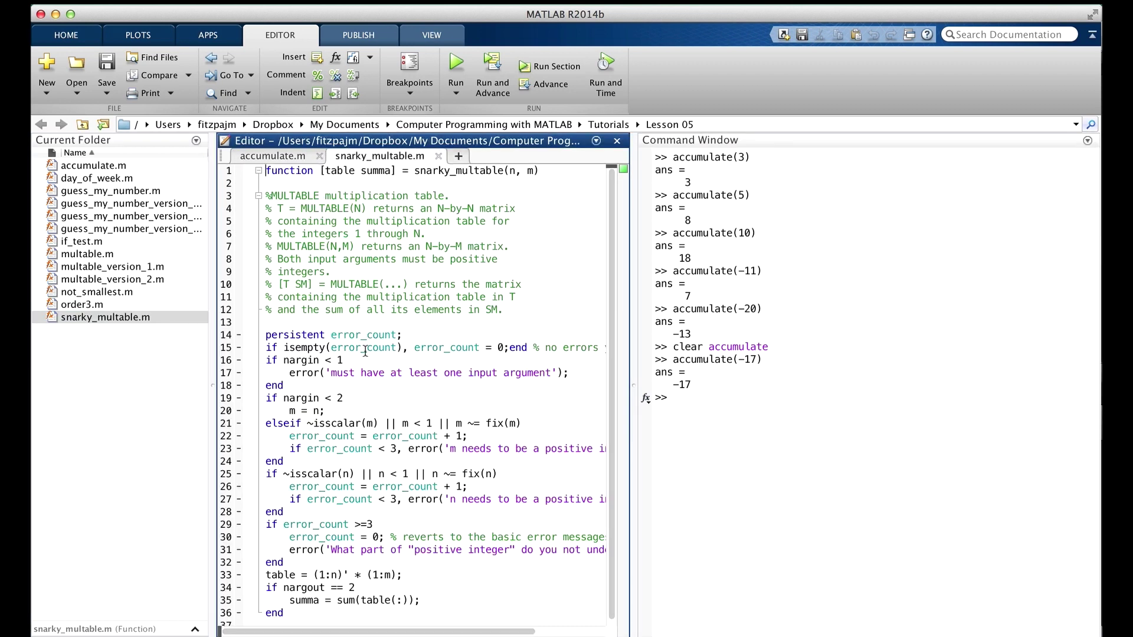
left_click_drag(634, 389, 709, 392)
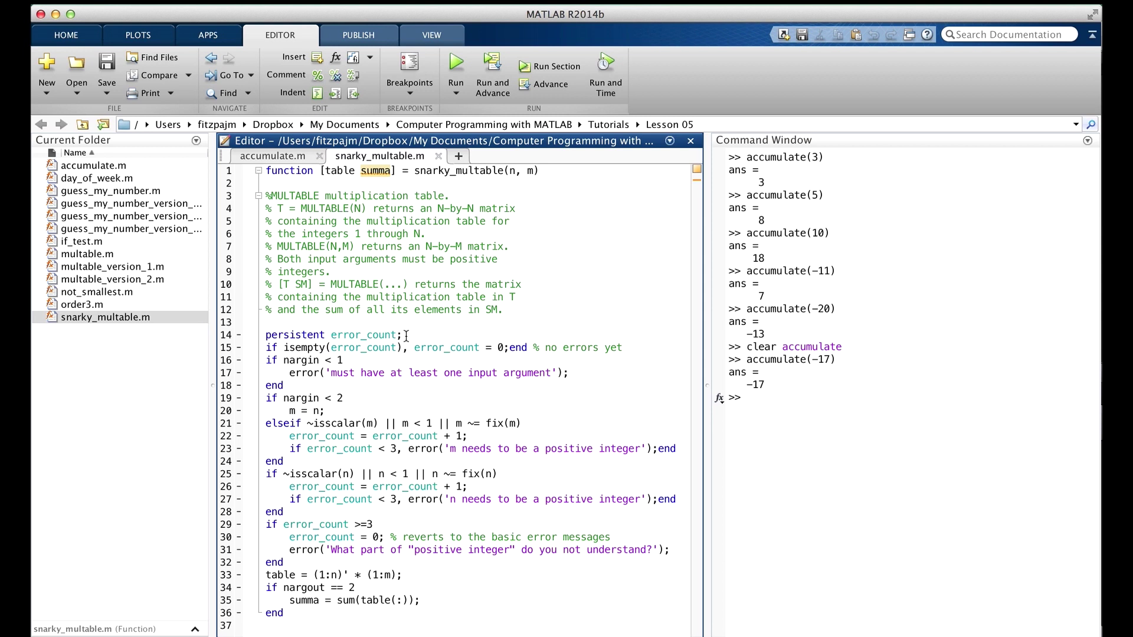
Step: Run snarky_multable(3,4) for a 3-by-4 table, then snarky_multable(3,-2) for the positive-integer error
left_click(756, 399)
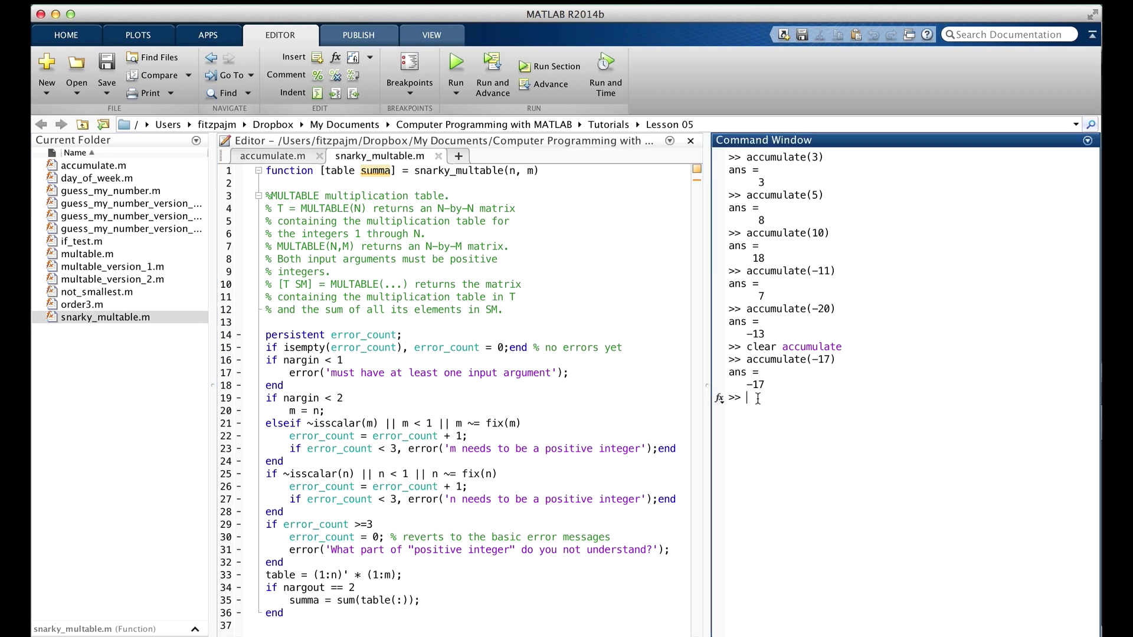
type("snarky_multable")
type("(3,4)")
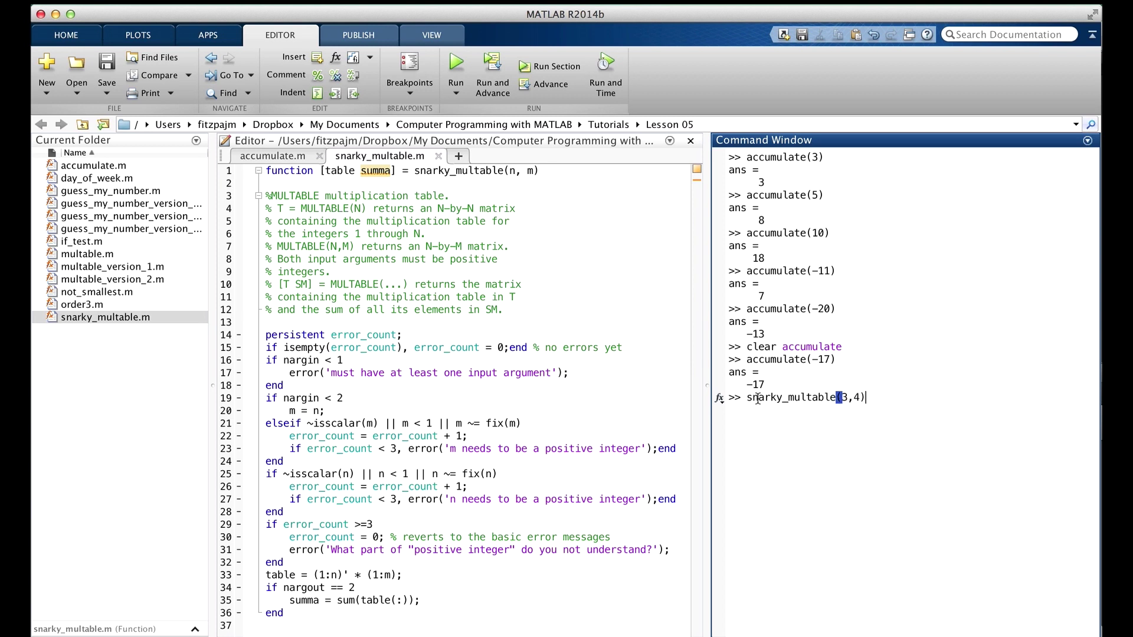
key("Return")
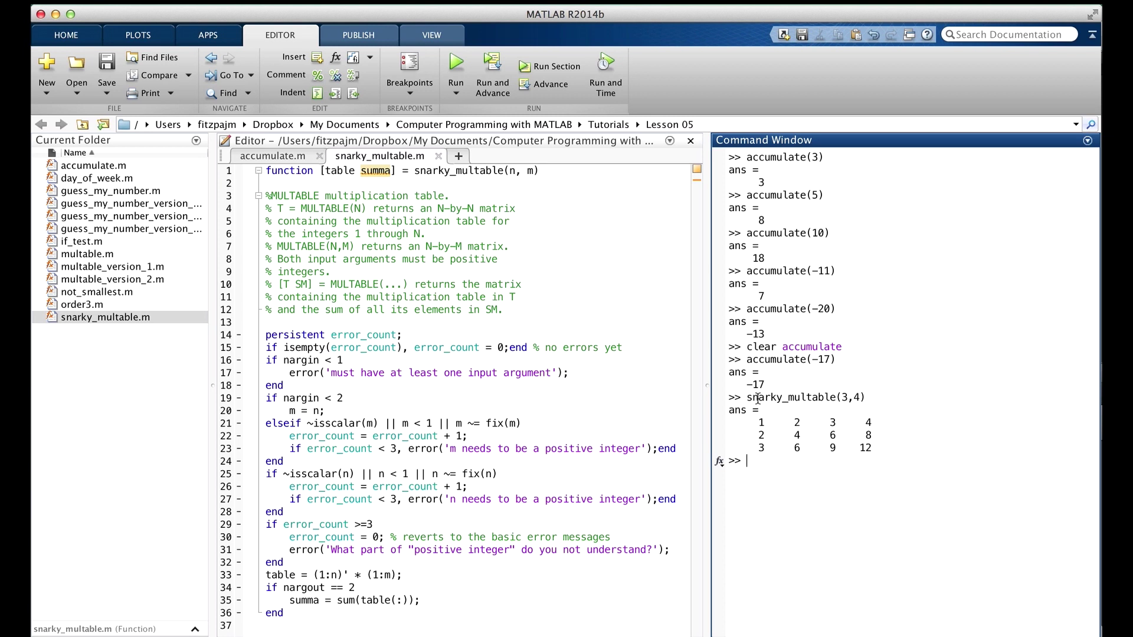
type("snarky_multable(")
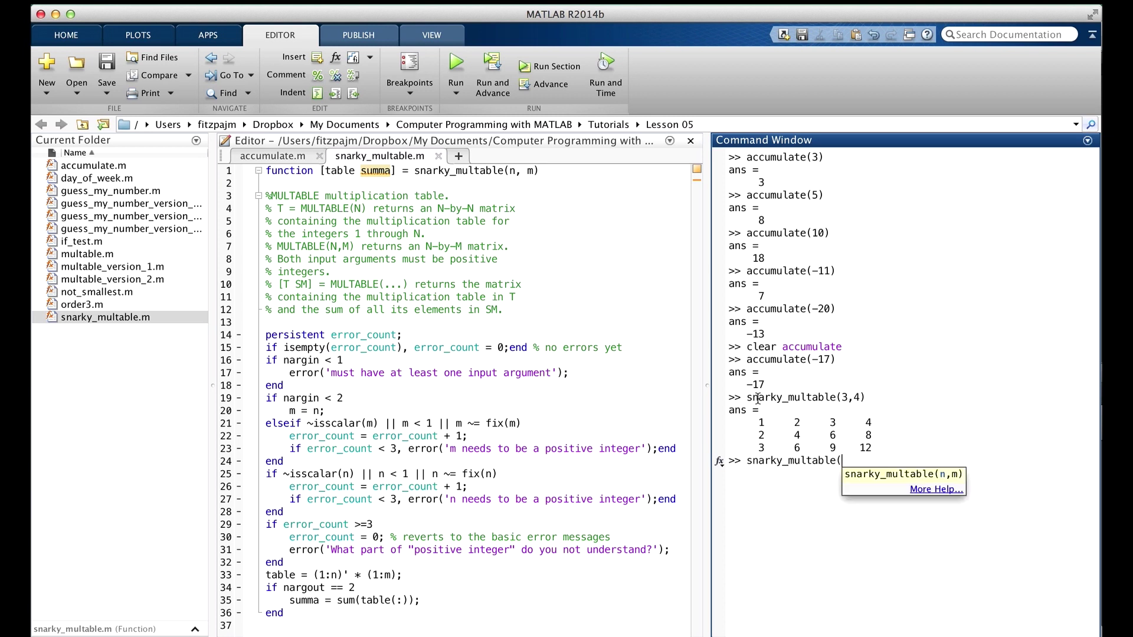
type("3,")
type("-2")
type(")")
key("Return")
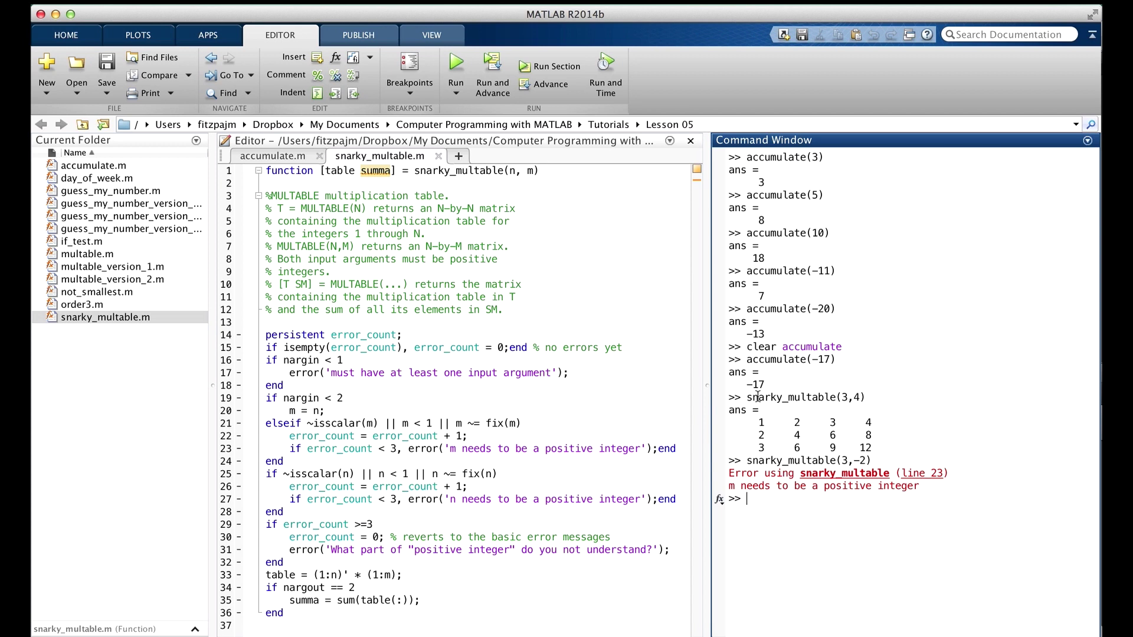
type("snarky_mult")
type("able(2.5)")
Step: Run snarky_multable(2.5) and snarky_multable([3 4]), getting the 'What part of "positive integer"' message
key("Return")
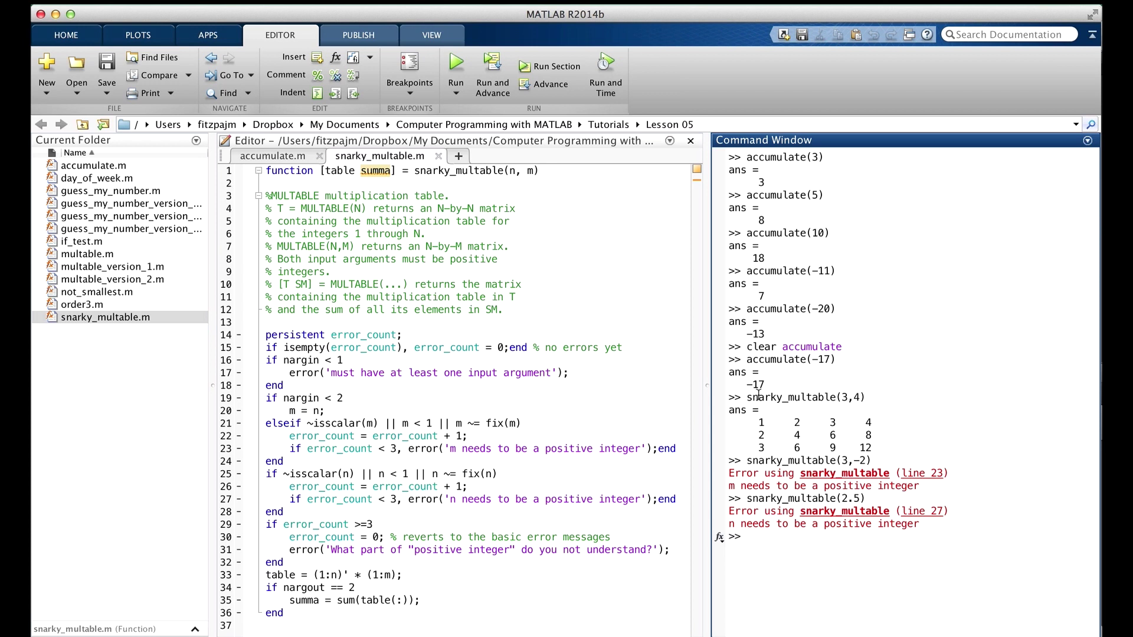
type("snarky_multable([")
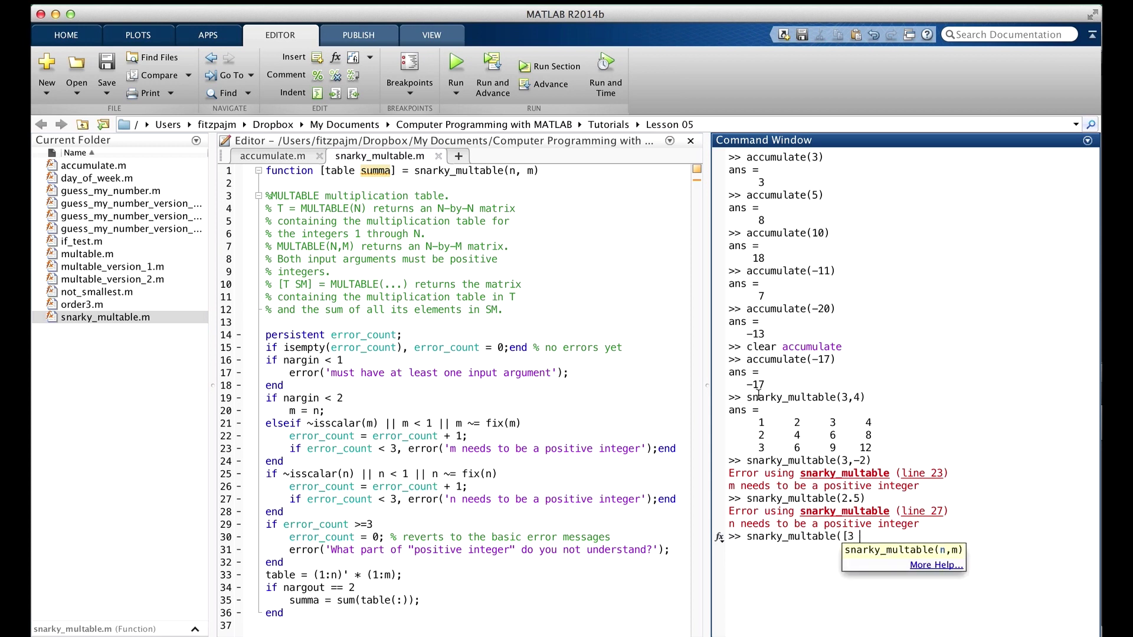
type("3 4])")
key("Return")
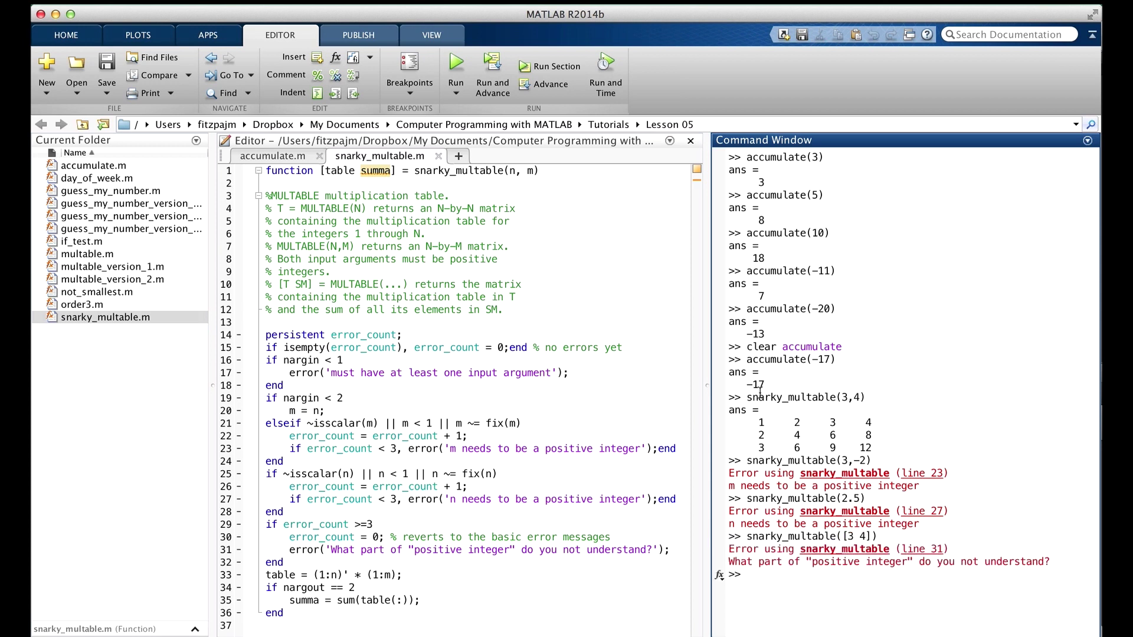